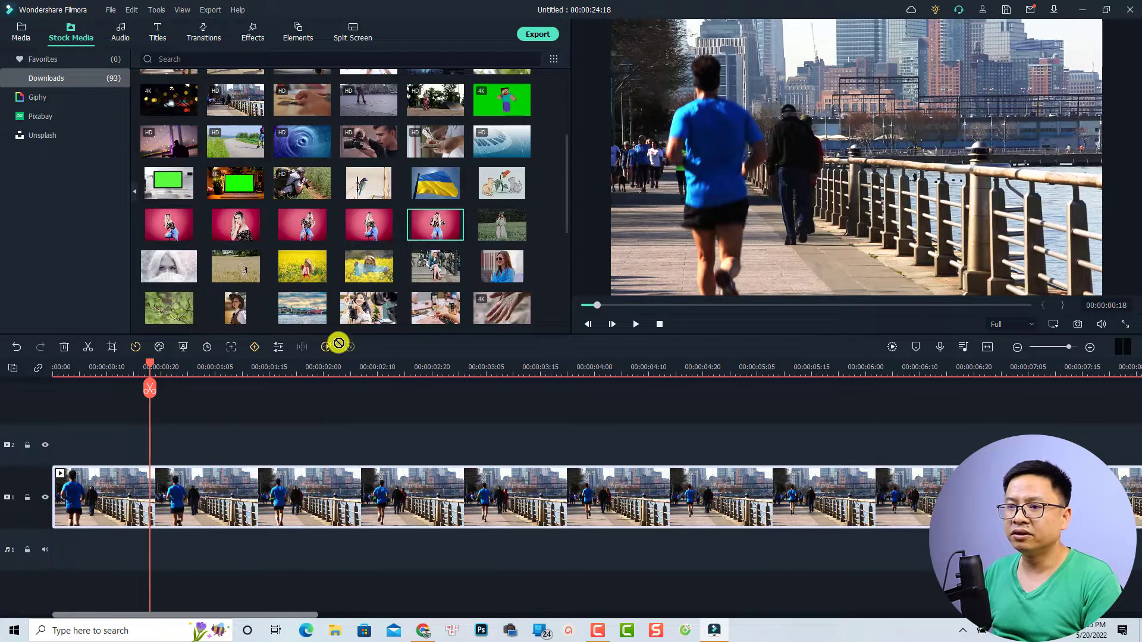
- Place the pink-background photo on track 2 above the runner and shrink it into the upper right
drag(338, 343, 151, 437)
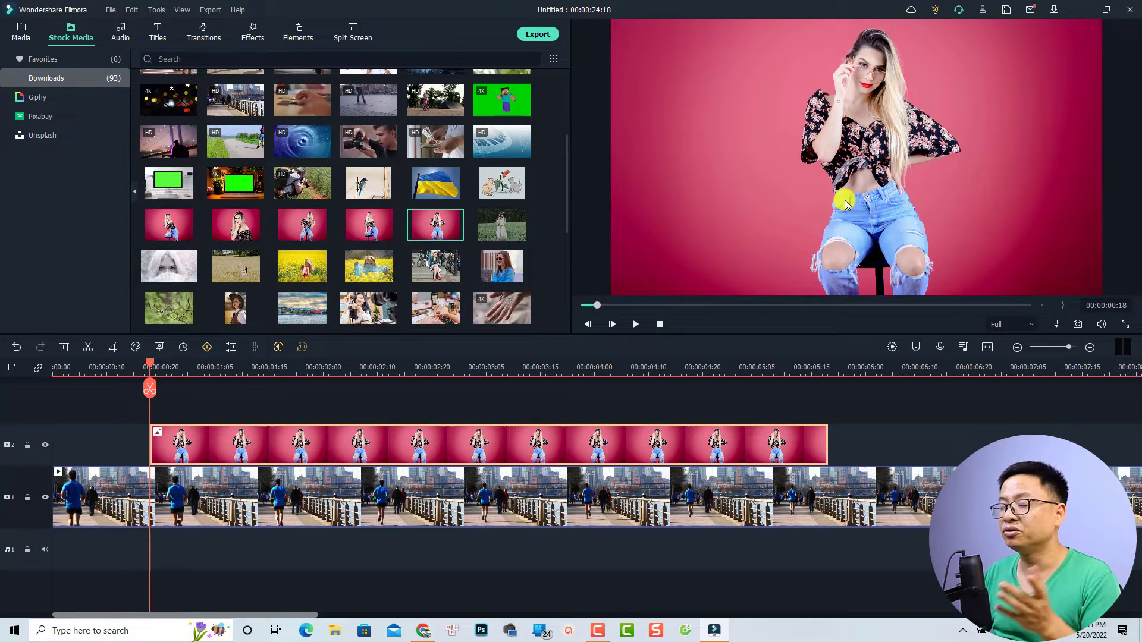
click(803, 191)
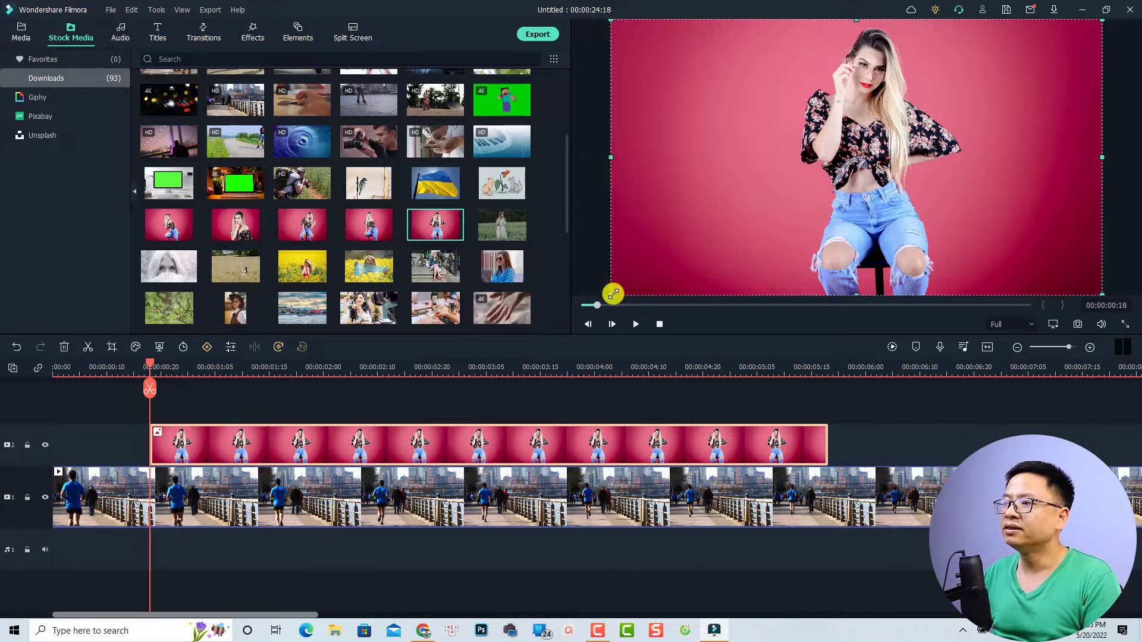
mouse_move(612, 293)
mouse_down()
mouse_move(842, 168)
mouse_move(870, 188)
mouse_up()
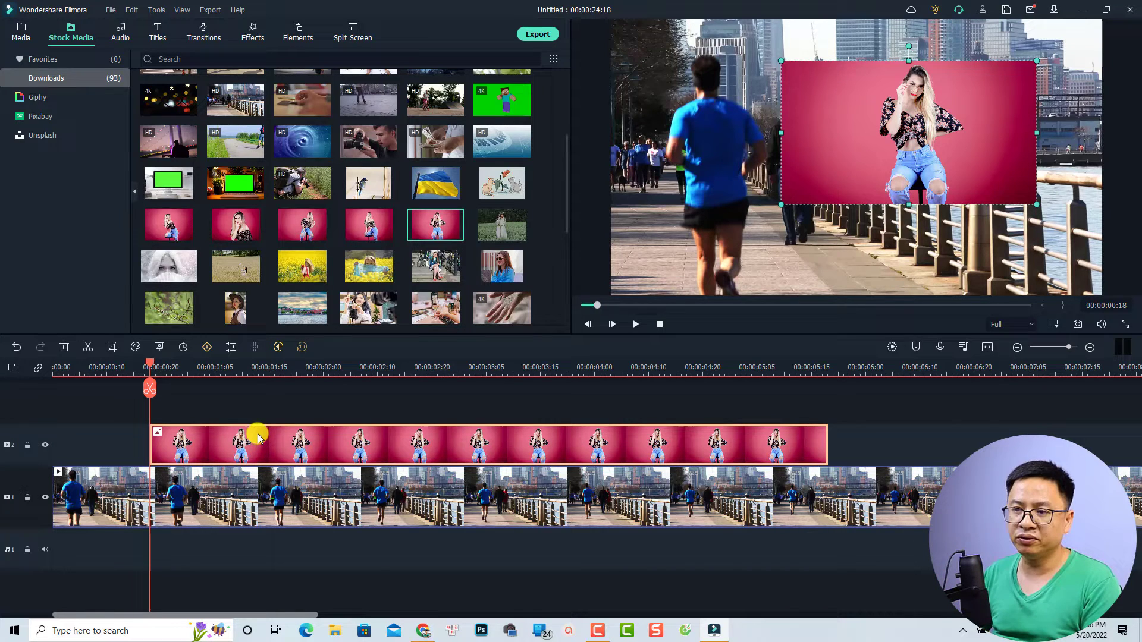
- Apply the Vortex In preset animation to the pink photo clip
double_click(251, 443)
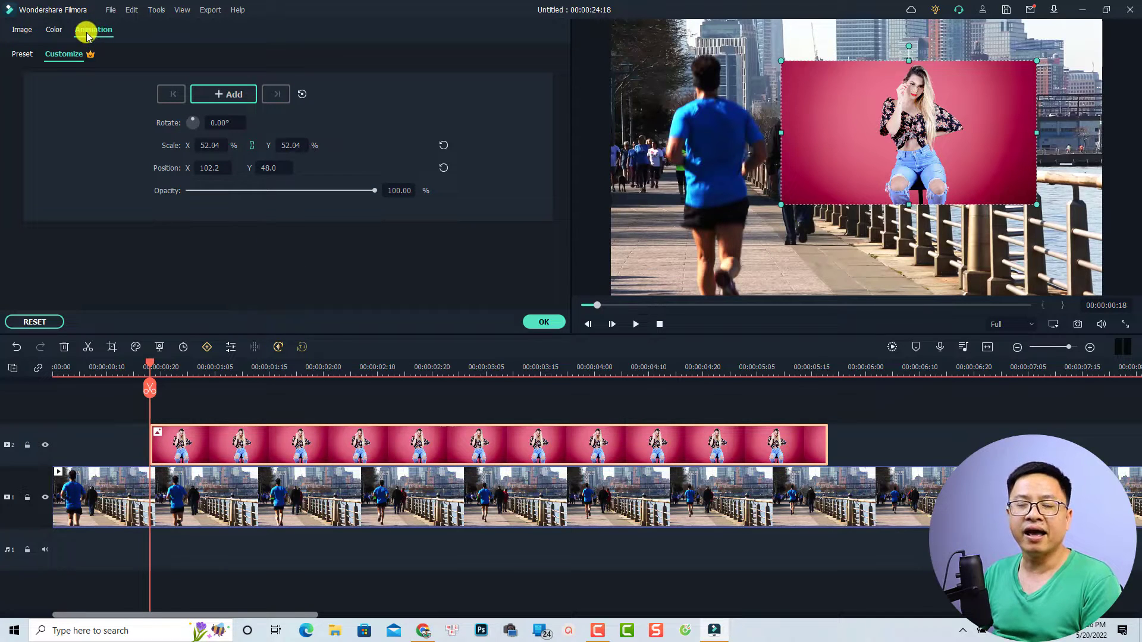
click(22, 55)
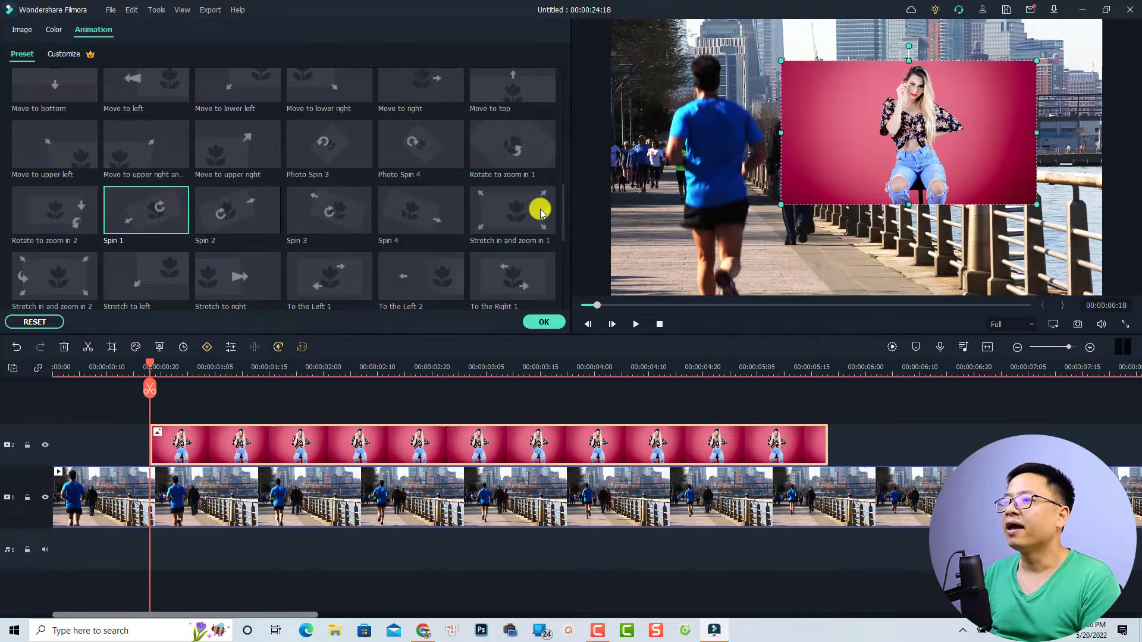
scroll(560, 215, up, 5)
scroll(564, 192, up, 5)
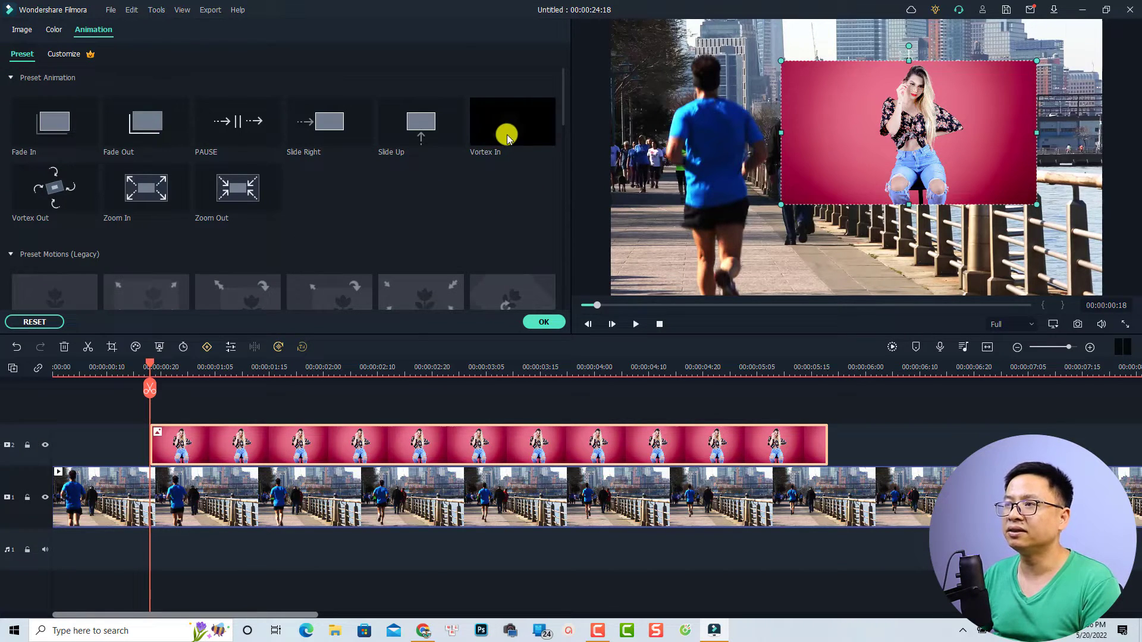
double_click(505, 139)
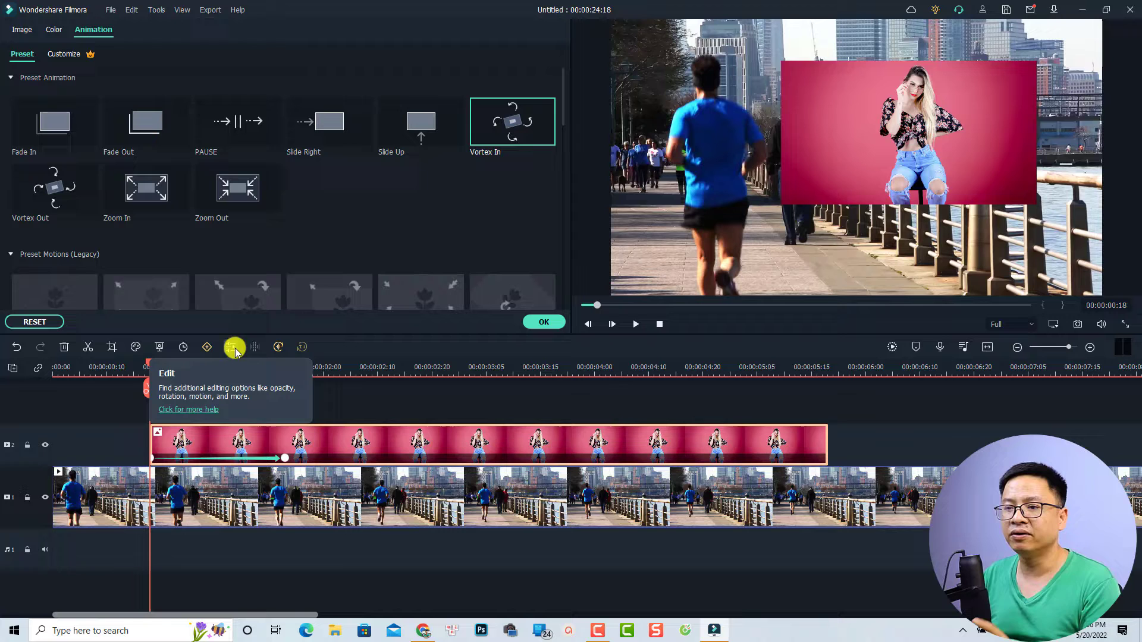
- Play the timeline from near the clip start to preview the Vortex In entrance
click(120, 377)
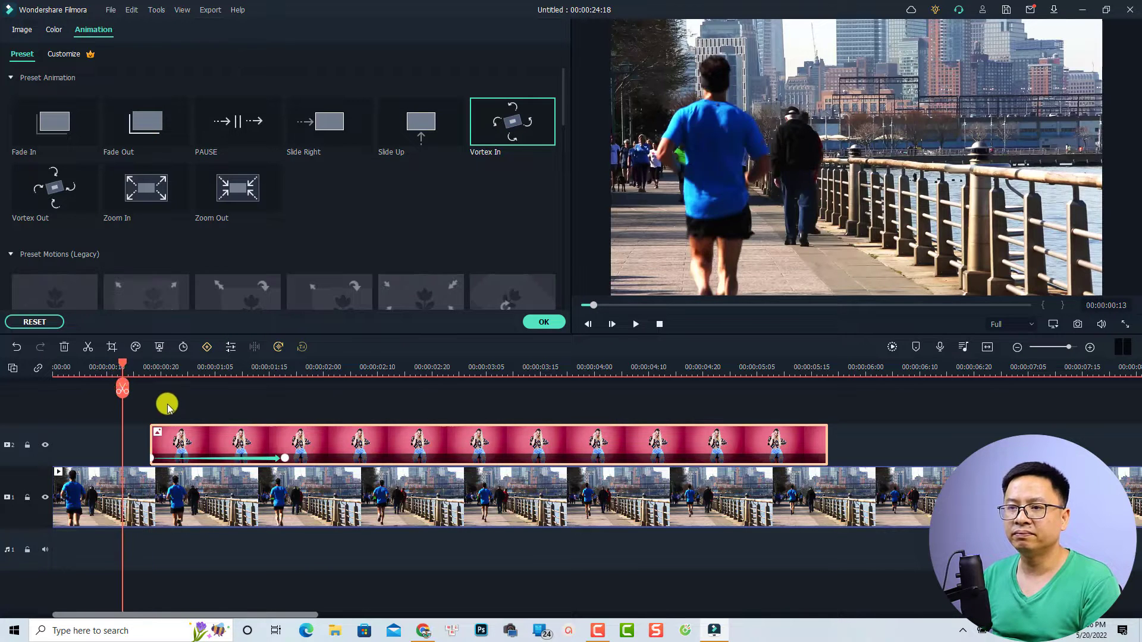
key(space)
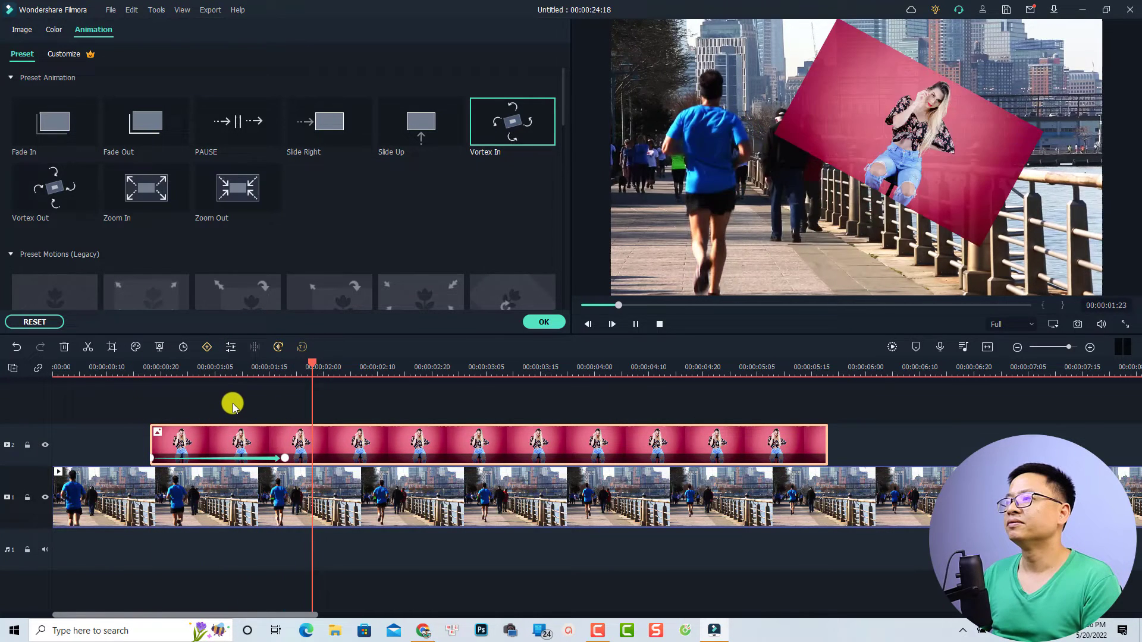
key(space)
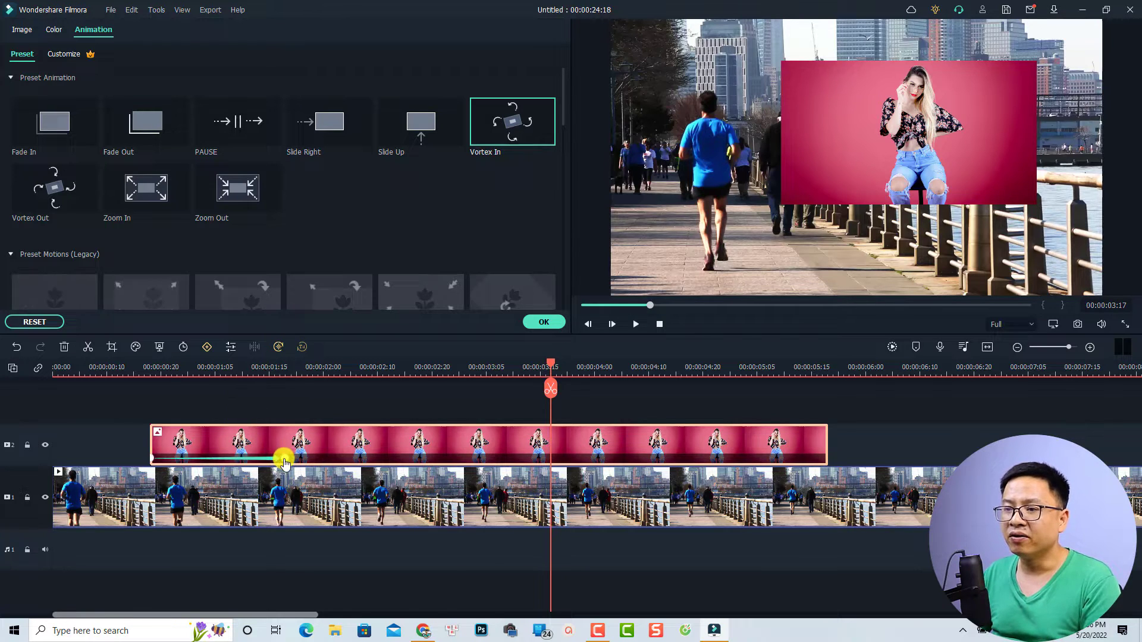
- Remove the Vortex In animation and apply the legacy Up Down 1 motion instead
drag(284, 462, 156, 459)
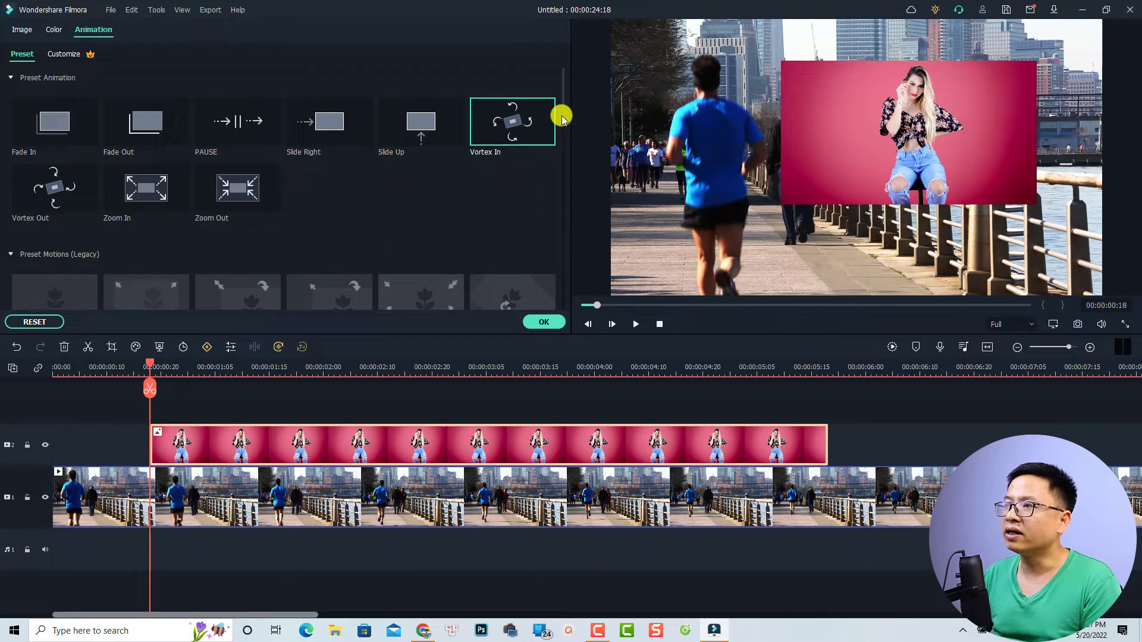
drag(563, 118, 561, 153)
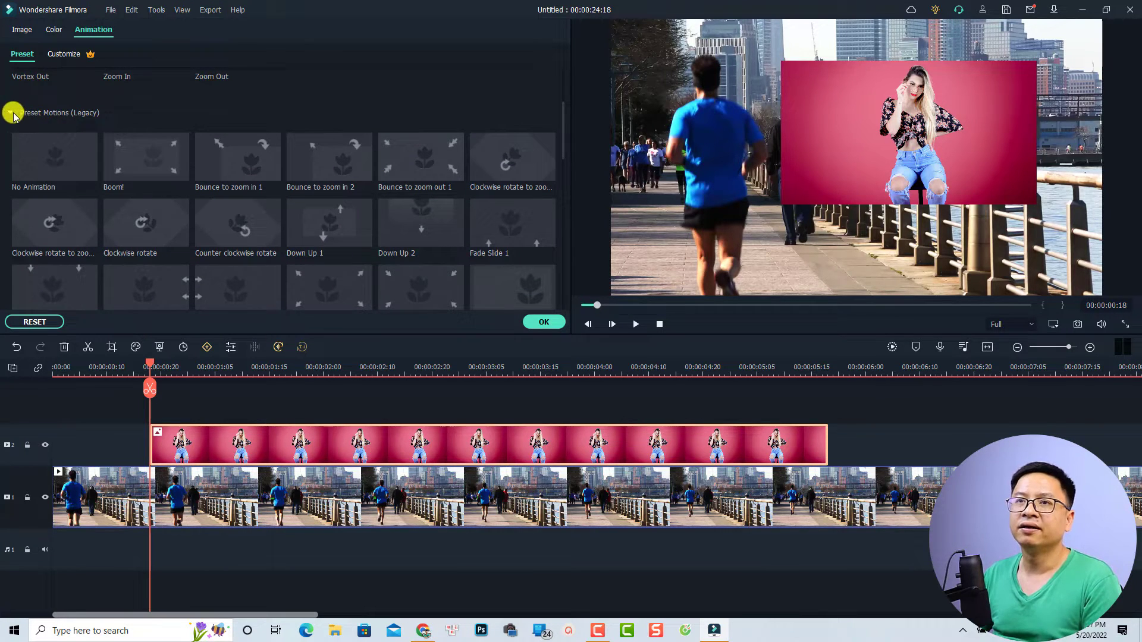
click(14, 114)
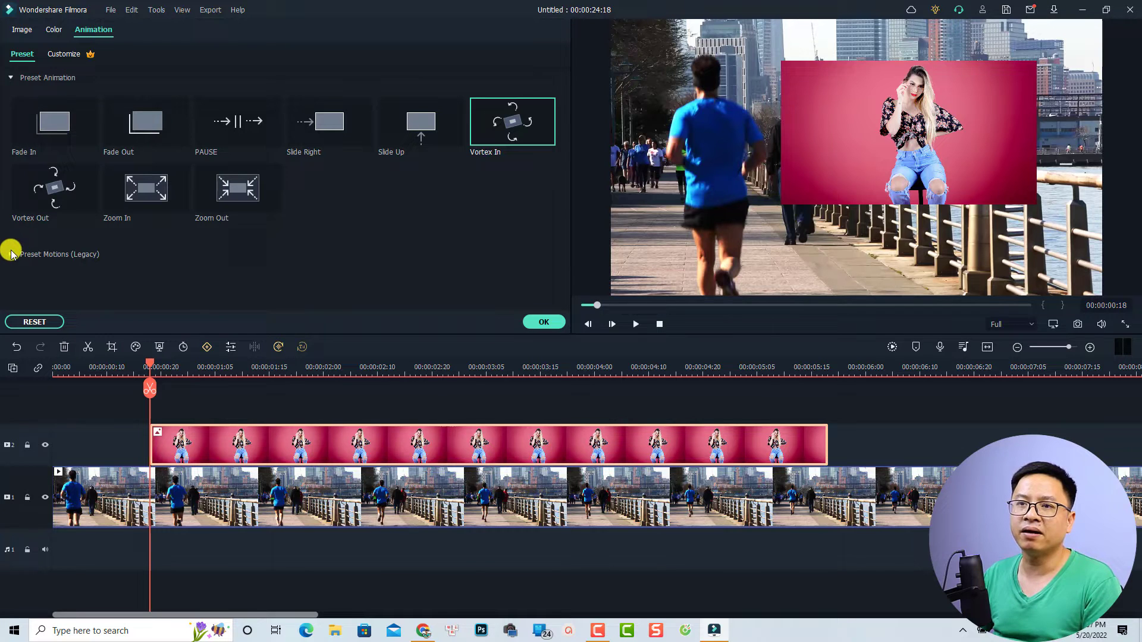
click(12, 256)
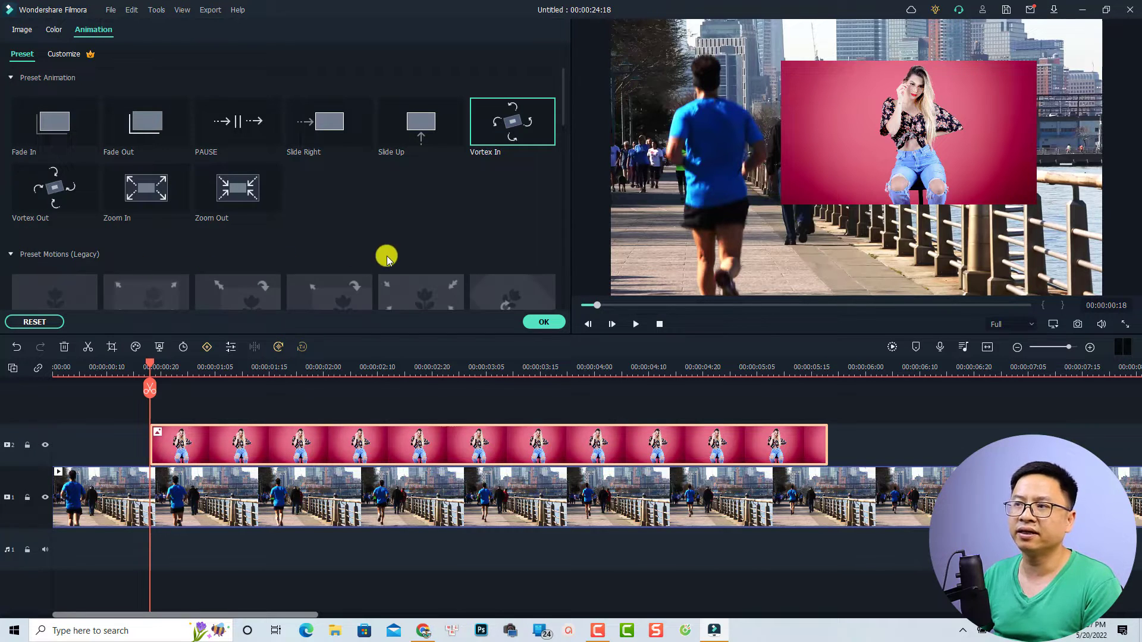
scroll(387, 259, down, 5)
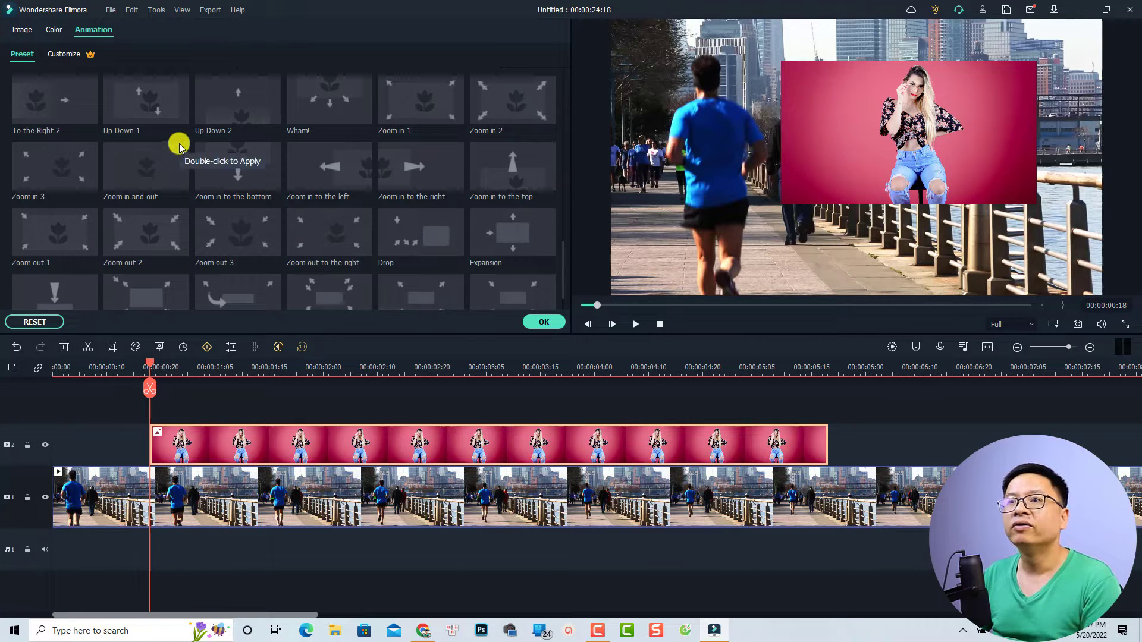
double_click(152, 112)
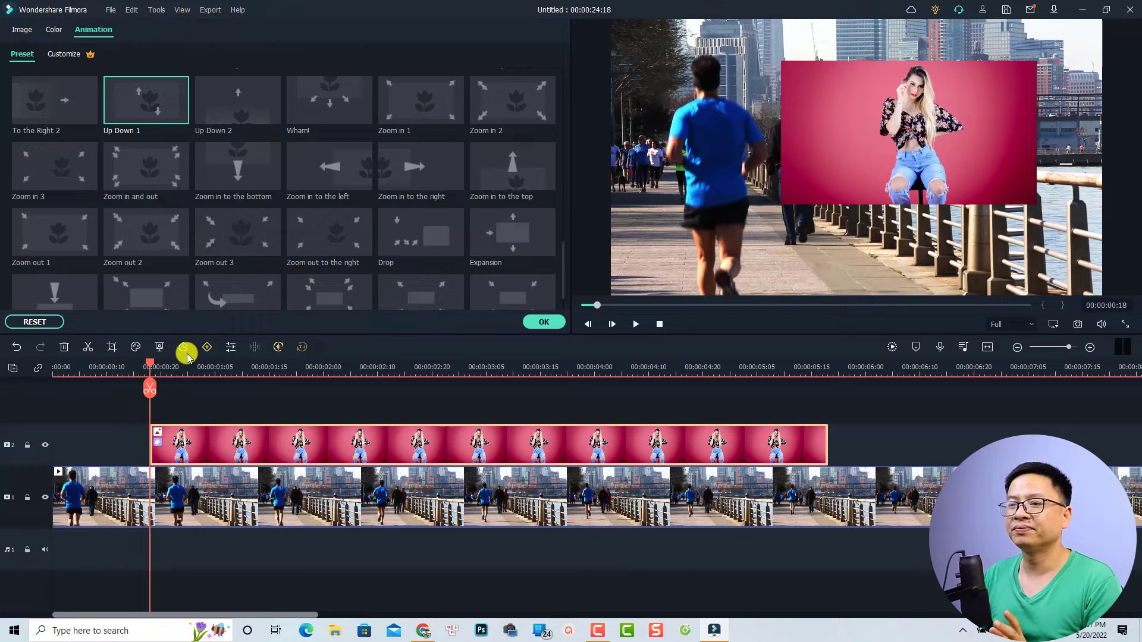
click(546, 322)
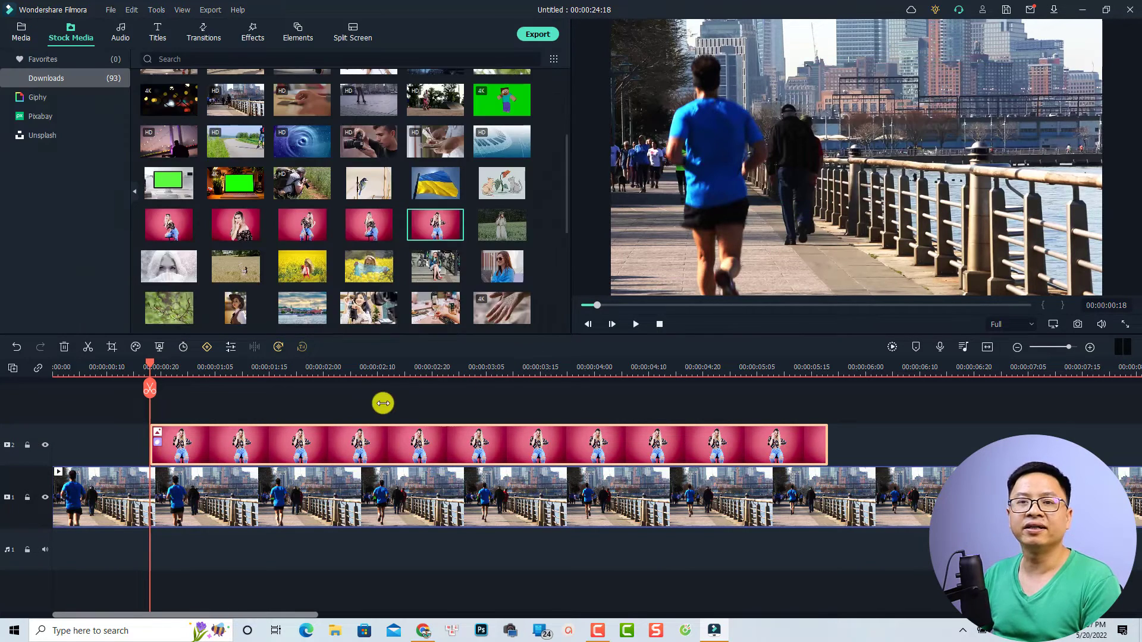
- Play back from just before the photo to check the Up Down 1 motion
click(127, 368)
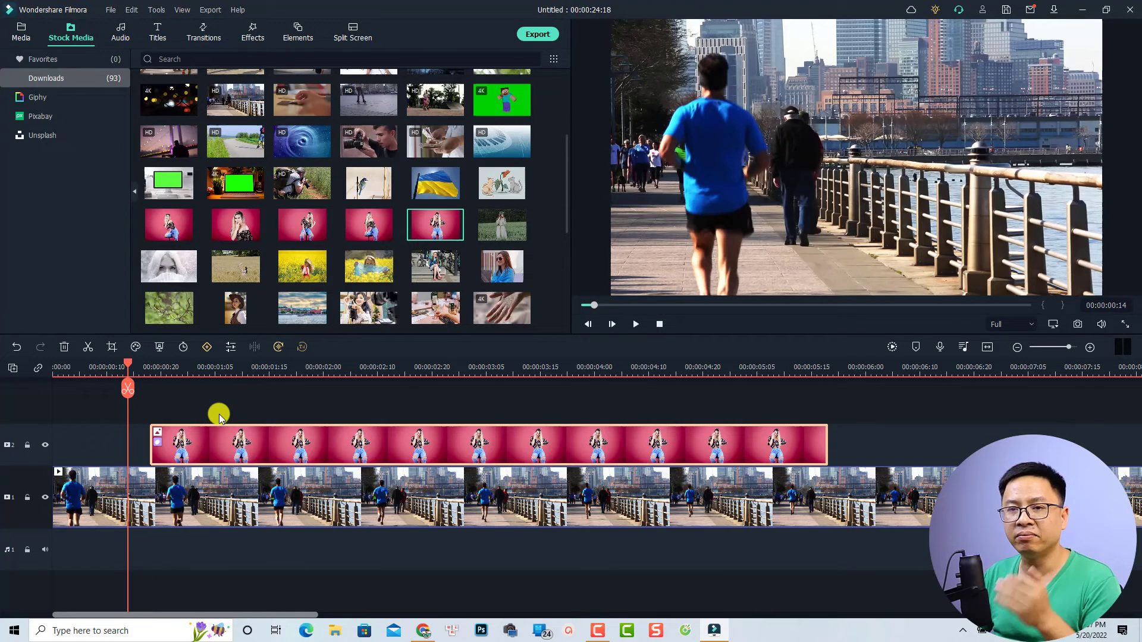
key(space)
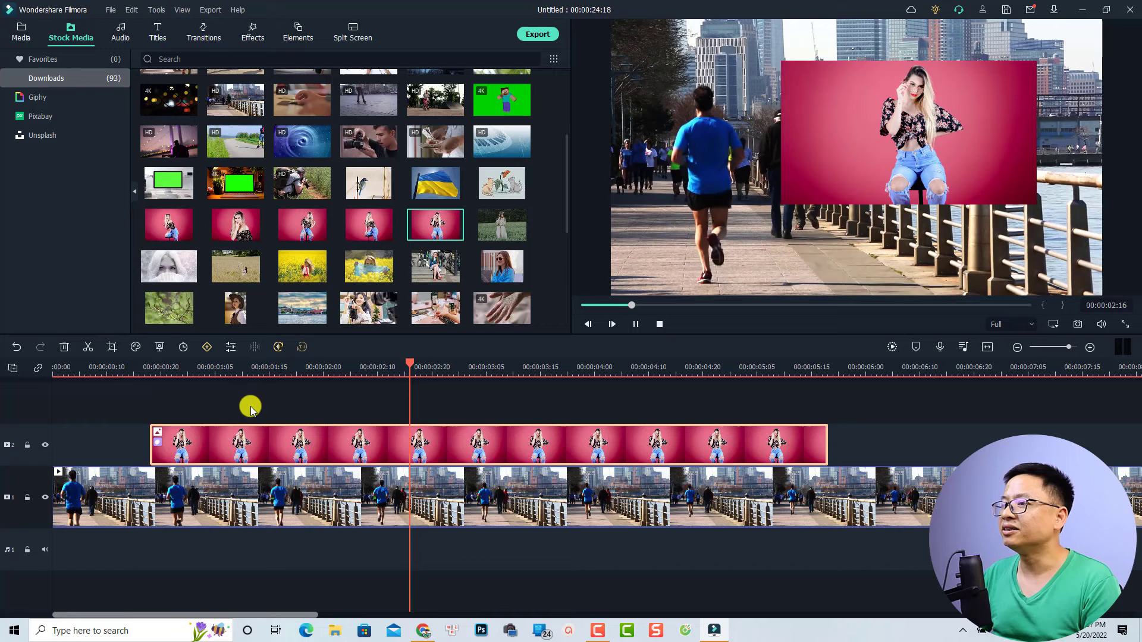
key(space)
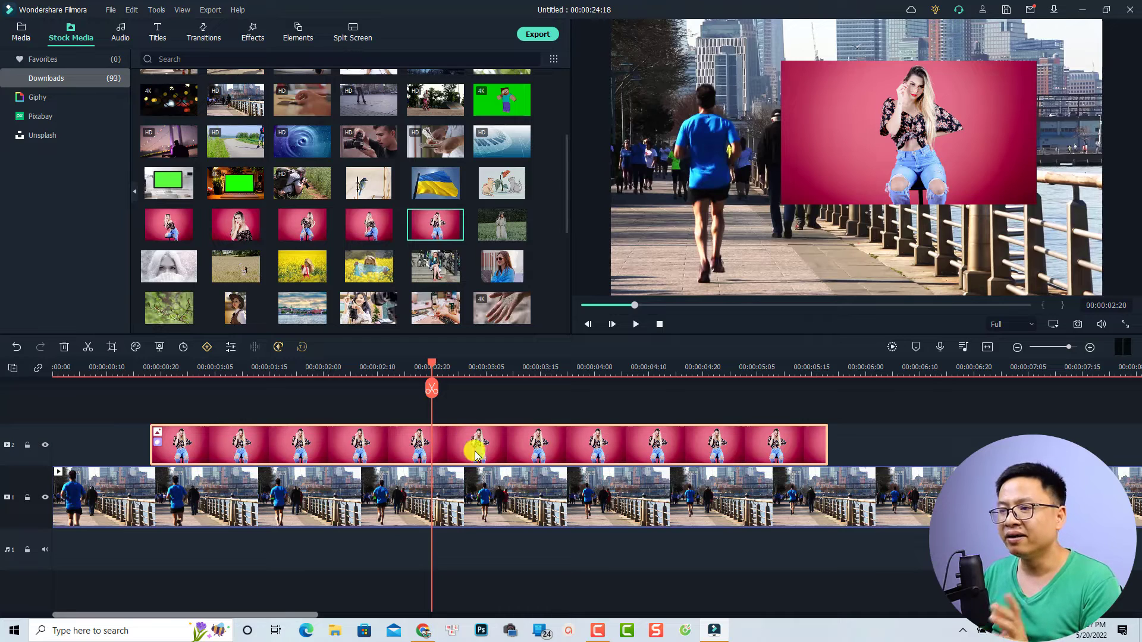
- Keyframe the photo's scale at 57.04 (02:20), 51.04 (02:24) and 54.04 (03:02)
click(209, 348)
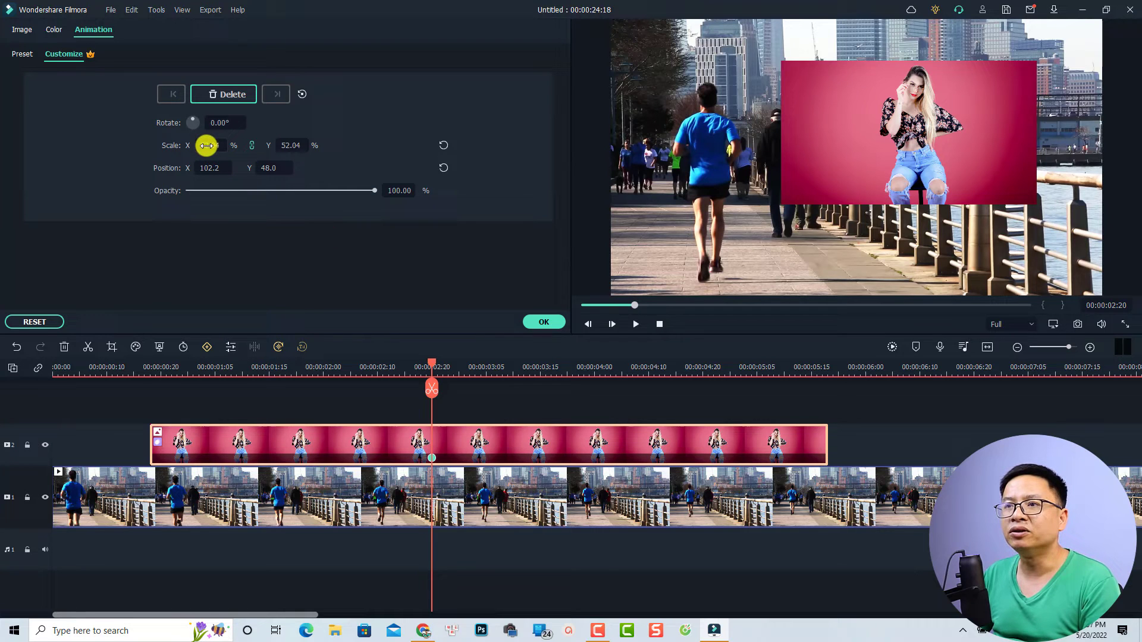
drag(206, 146, 211, 145)
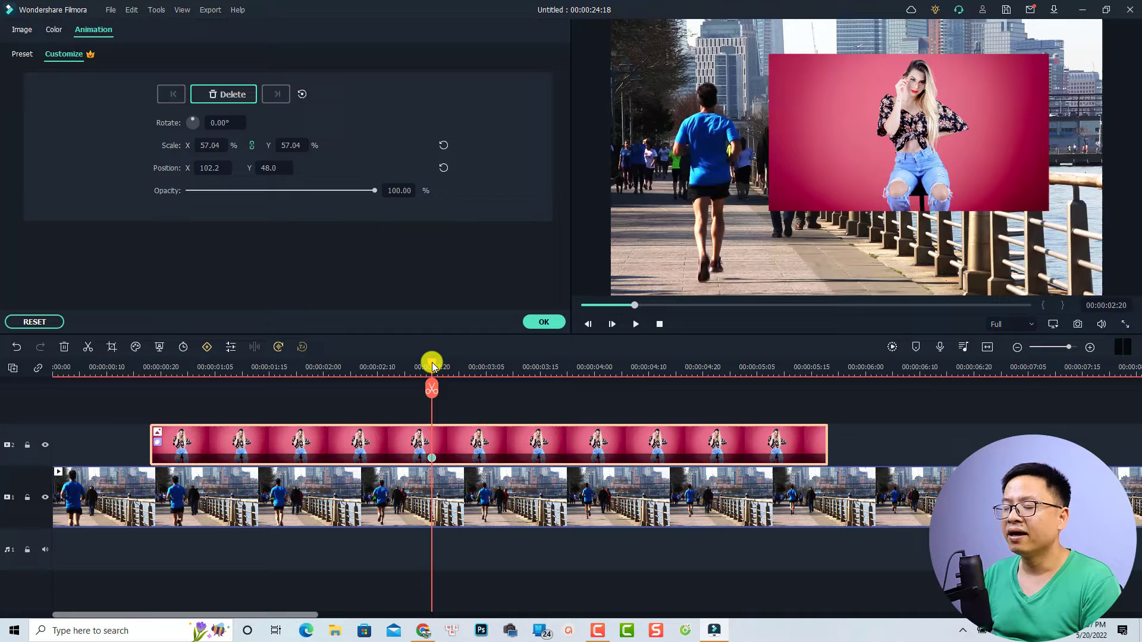
drag(433, 365, 452, 365)
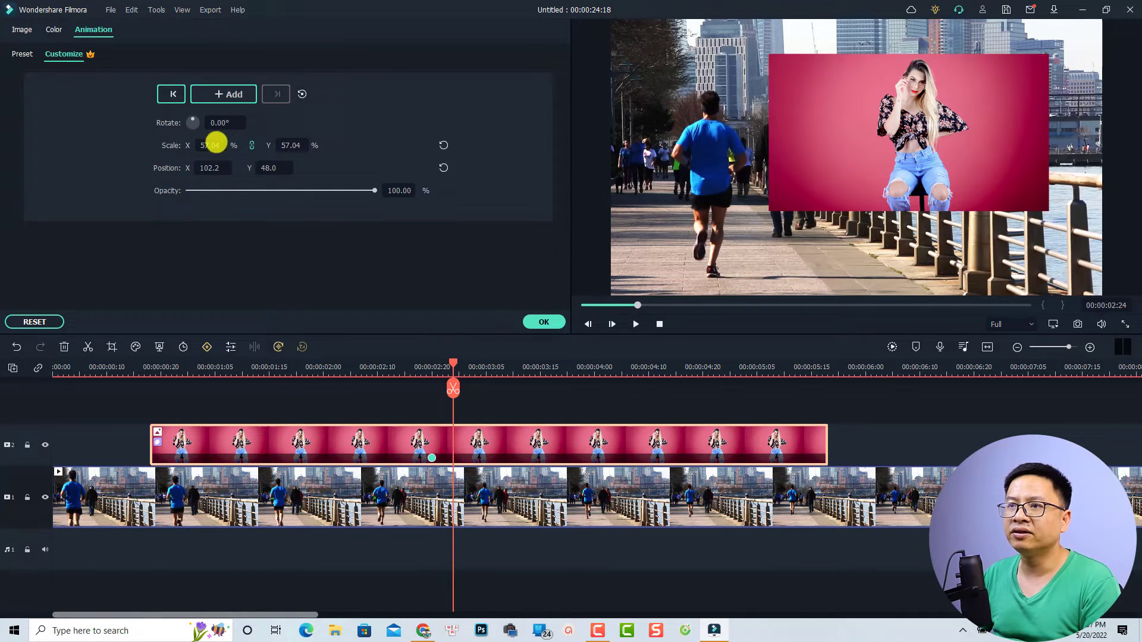
scroll(216, 143, down, 2)
scroll(215, 144, down, 2)
scroll(215, 143, down, 2)
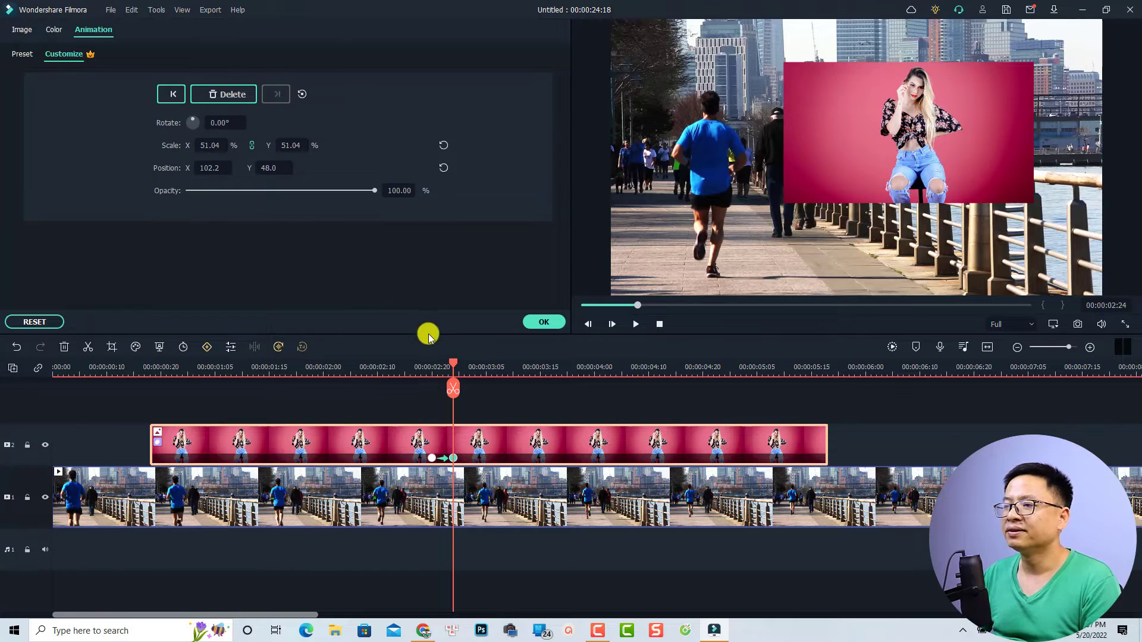
drag(453, 364, 468, 368)
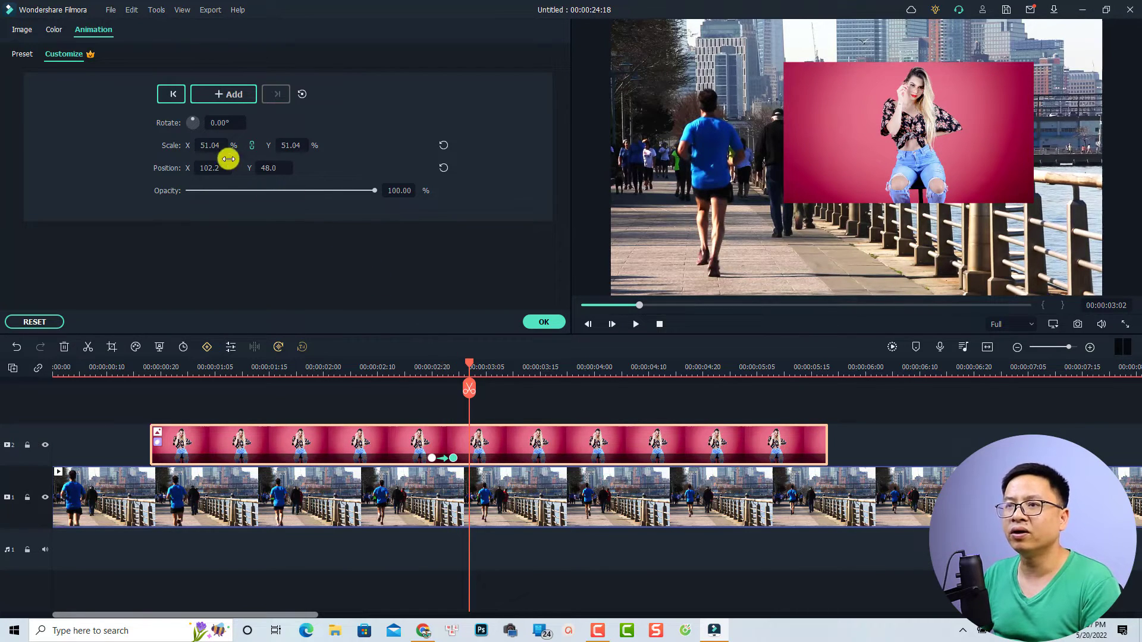
scroll(211, 147, up, 1)
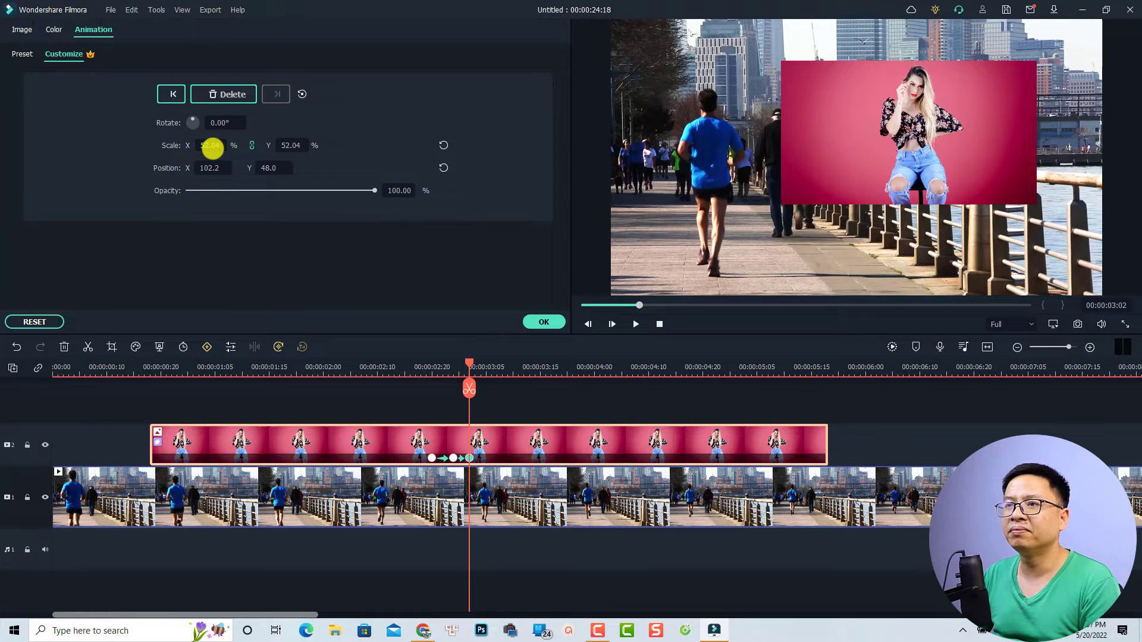
scroll(211, 146, up, 2)
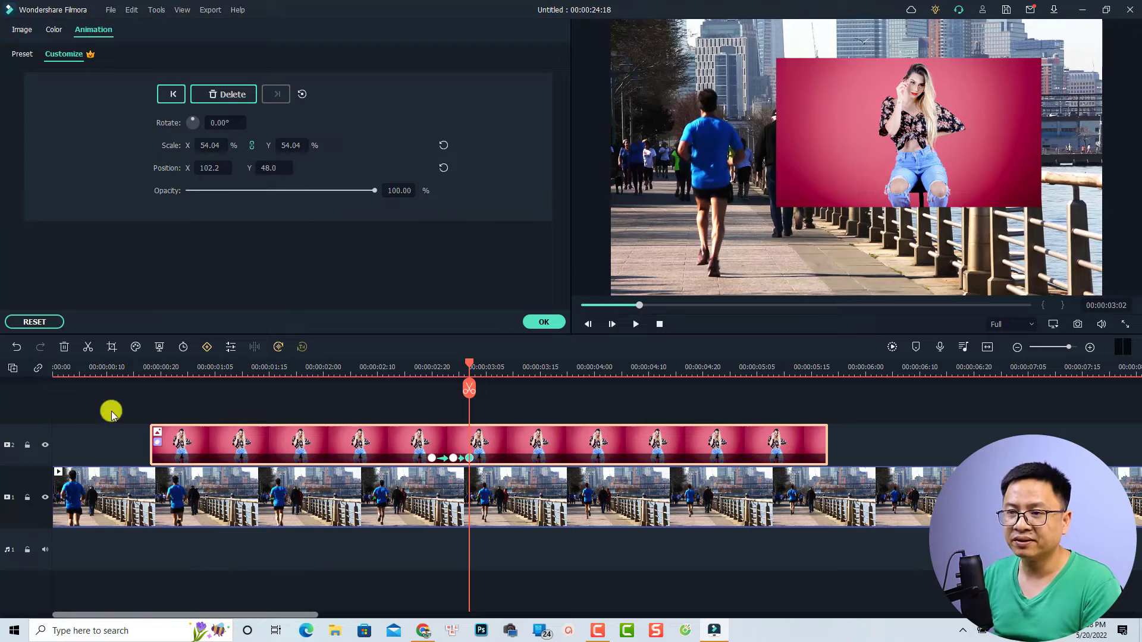
click(126, 367)
key(space)
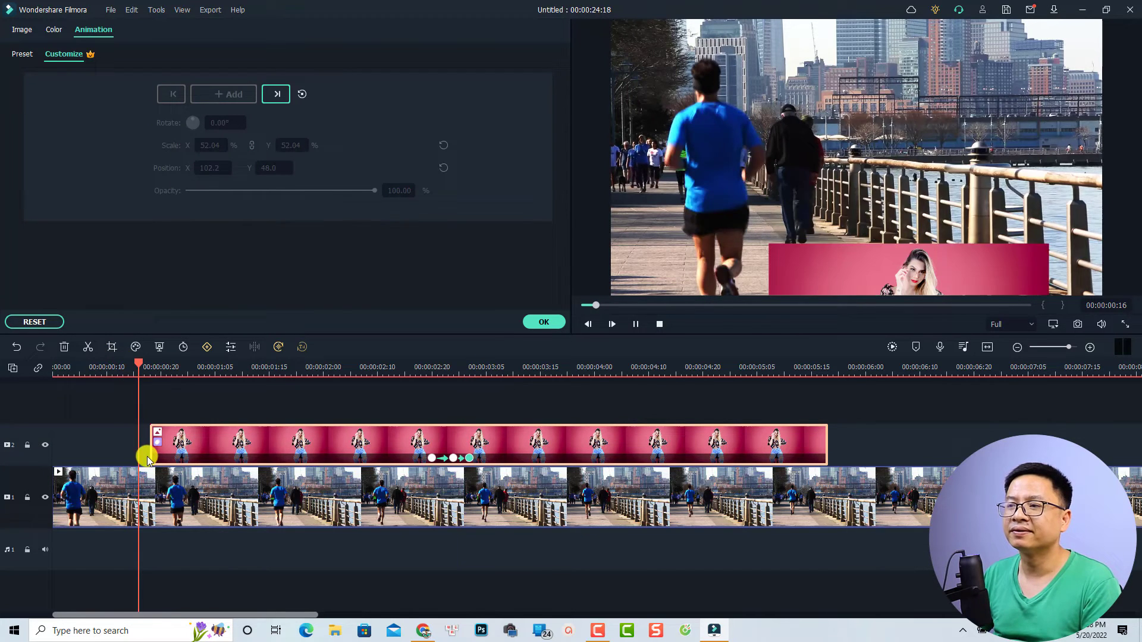